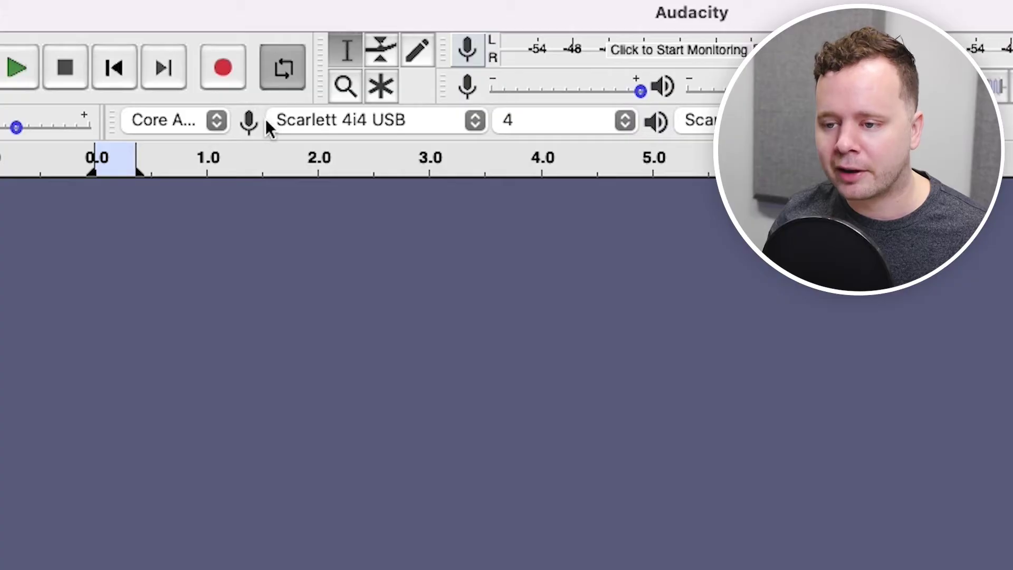
Keep Scarlett 4i4 USB as the recording device and set recording channels to 1 (Mono)
click(337, 125)
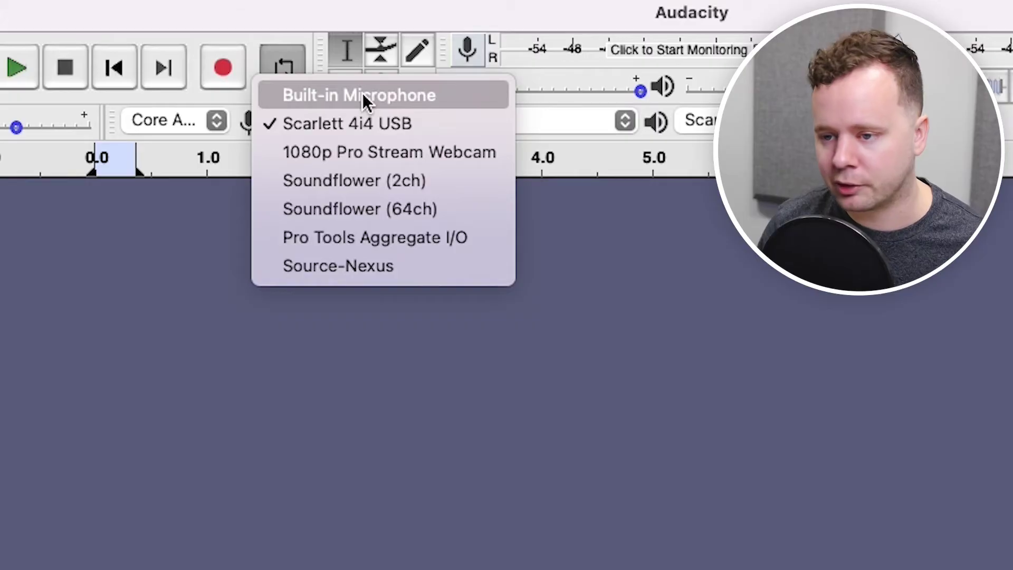
click(349, 121)
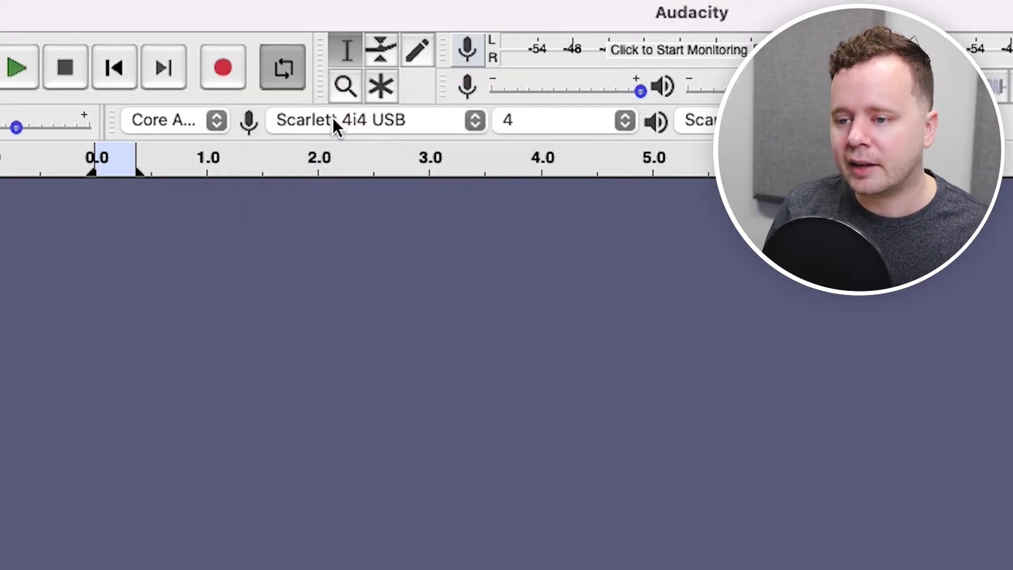
click(574, 123)
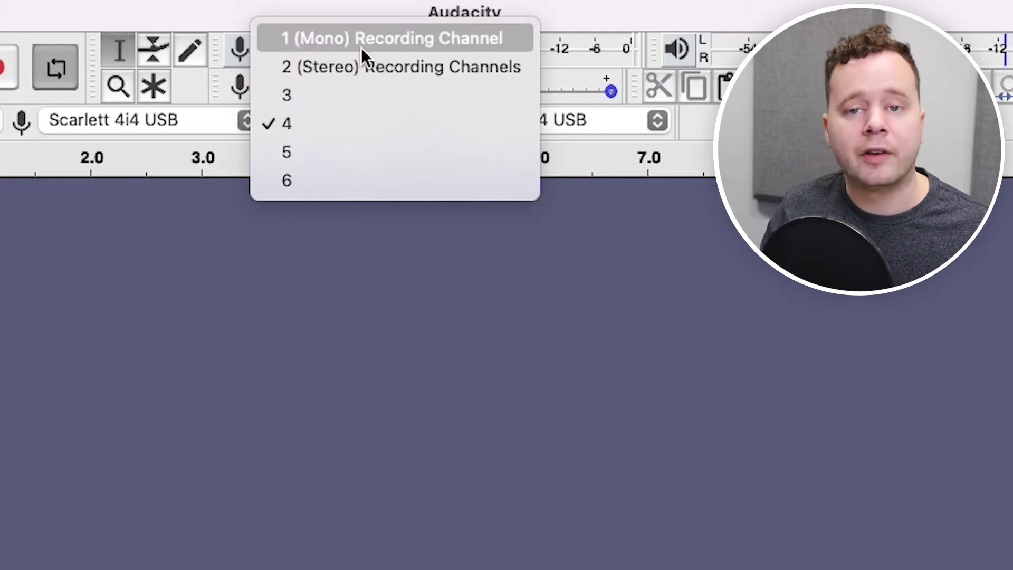
click(387, 39)
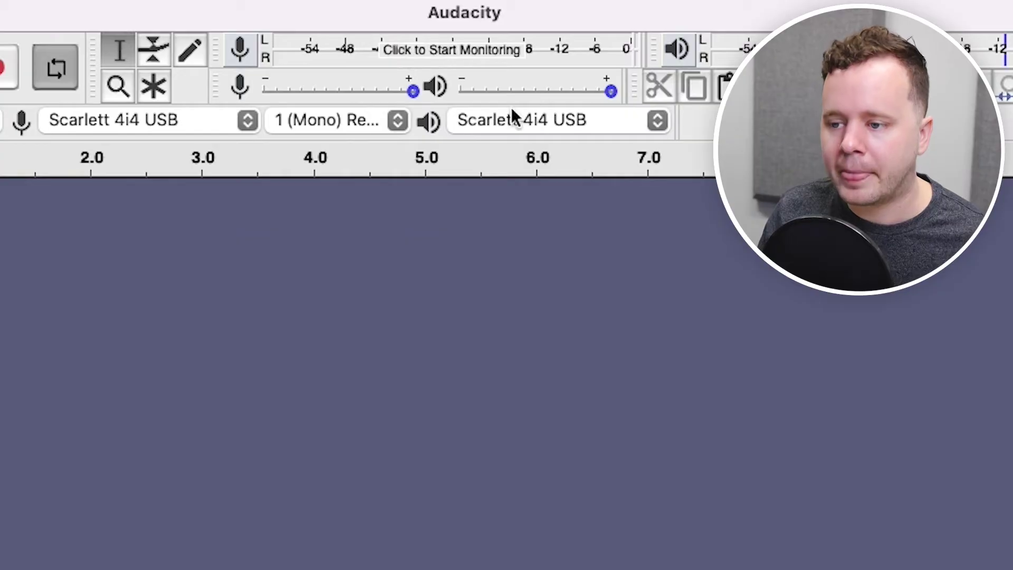
Set the playback device to Built-in Output
click(548, 122)
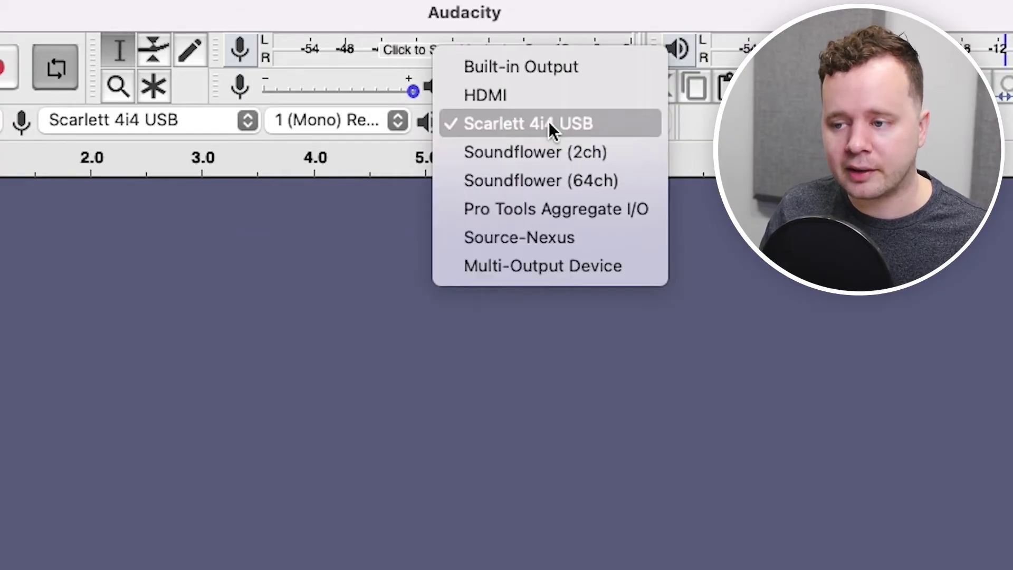
click(560, 122)
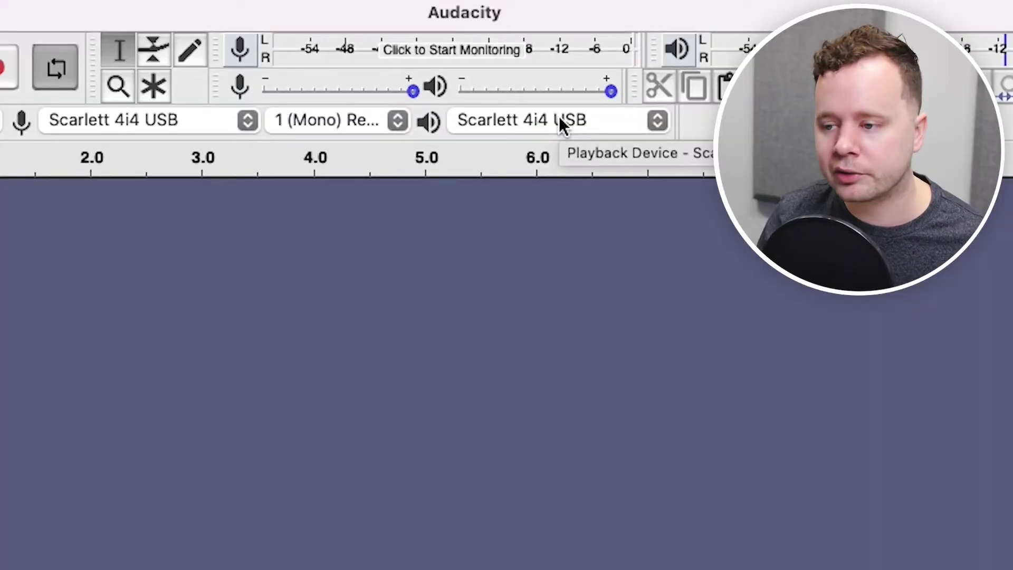
click(562, 122)
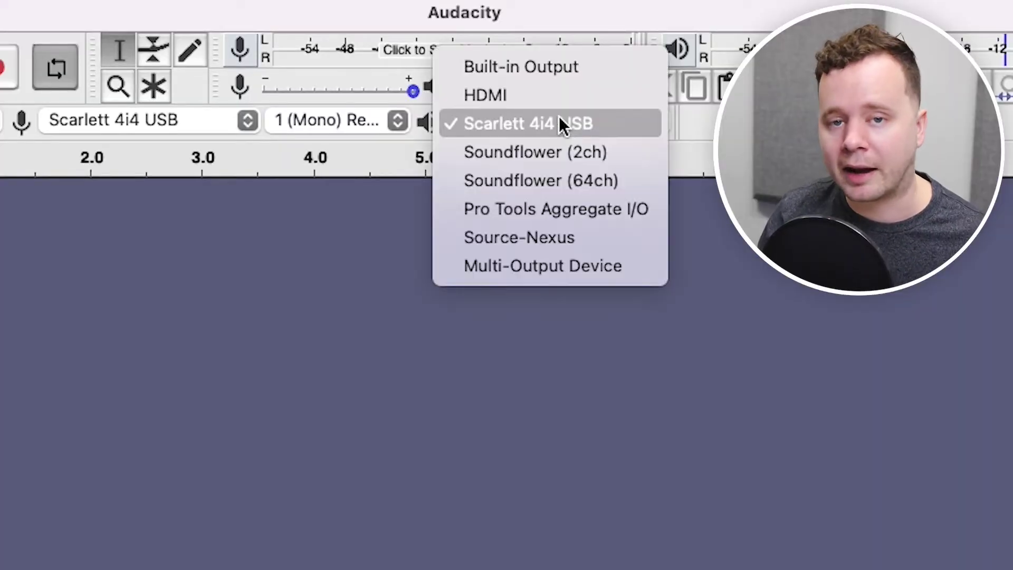
click(558, 68)
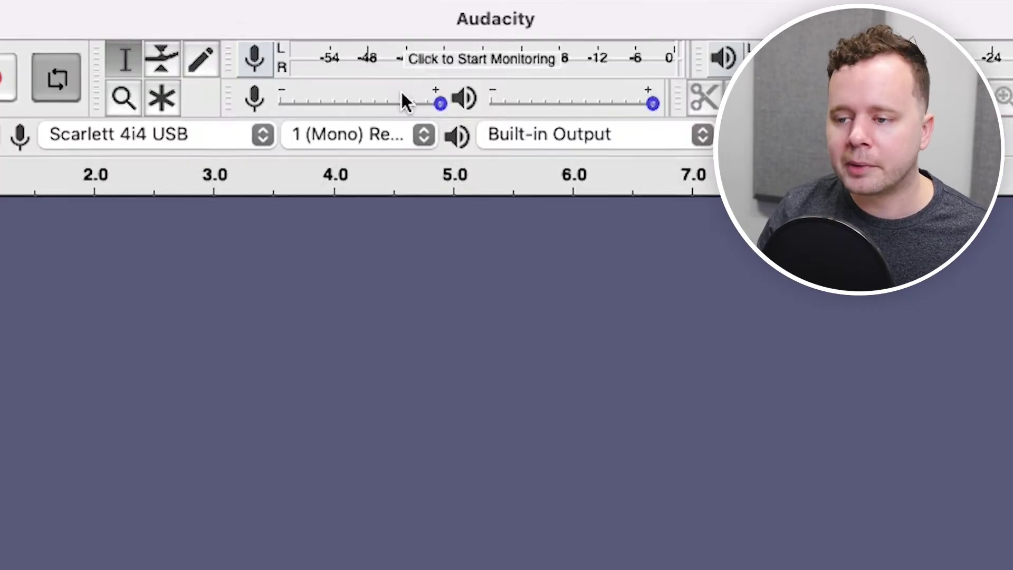
Start input level monitoring and switch recording channels to 4, restarting the meter
click(443, 63)
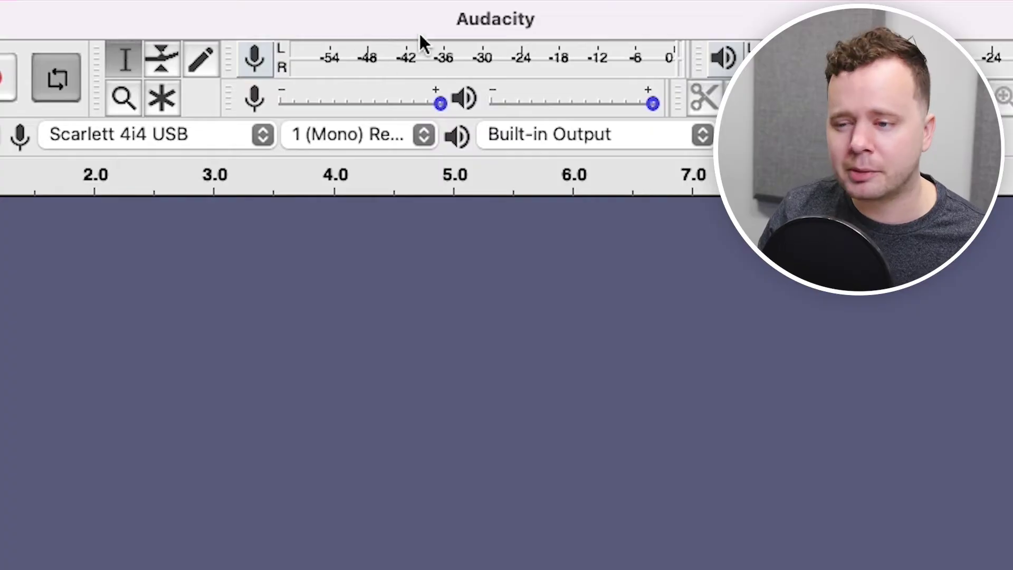
click(379, 136)
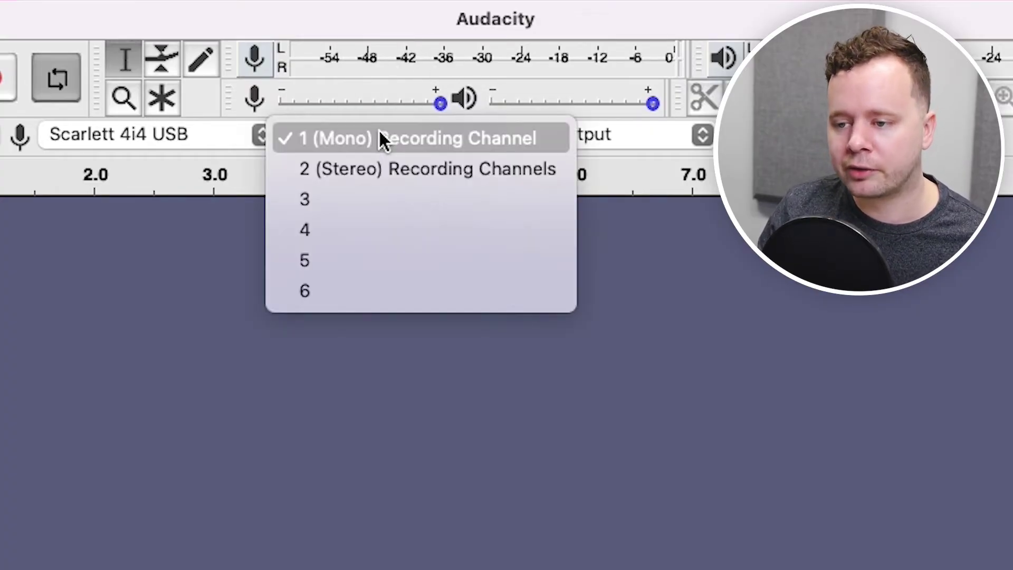
click(364, 229)
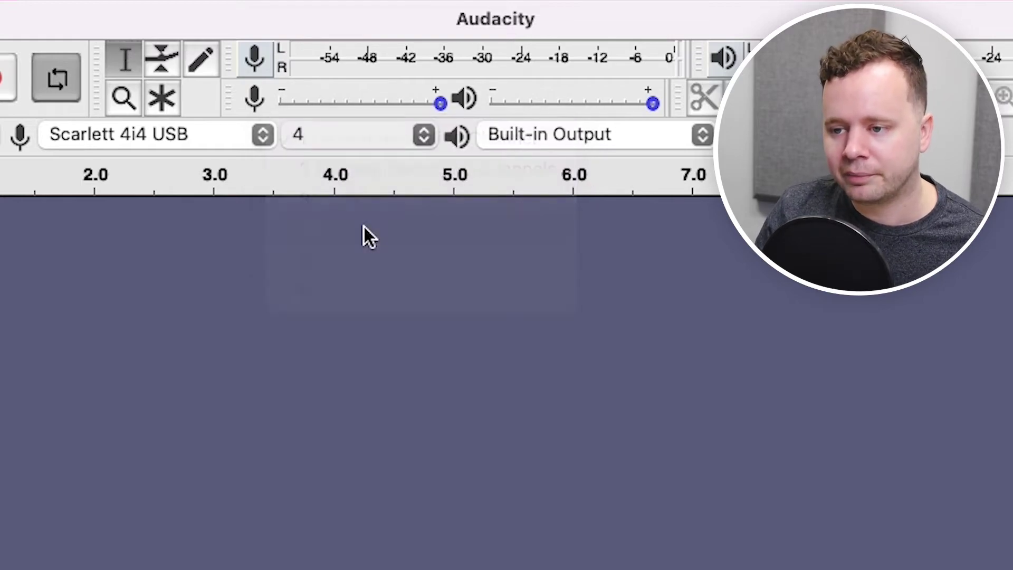
click(437, 62)
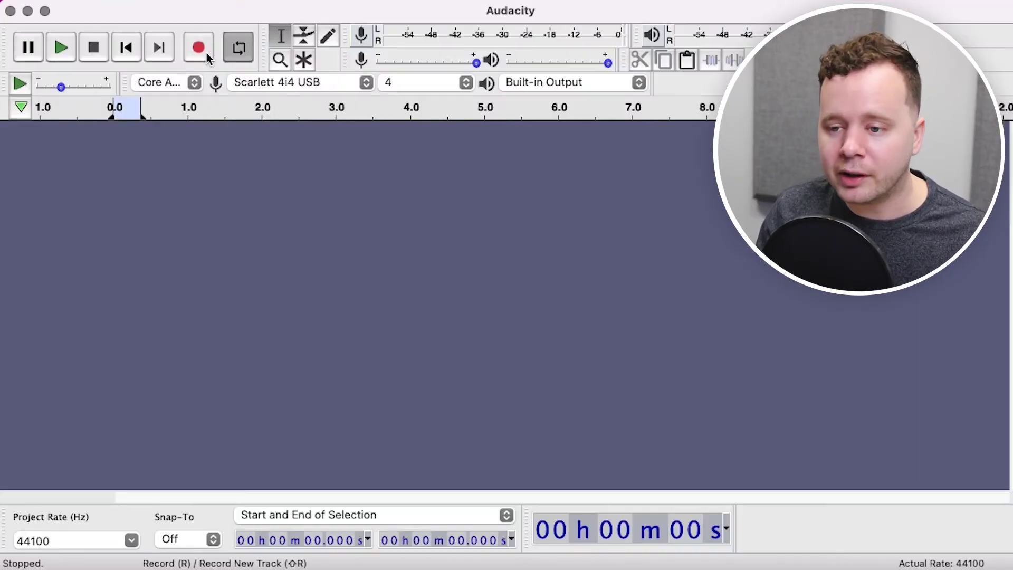
Record a short test take, then remove it and the three empty audio tracks
click(26, 91)
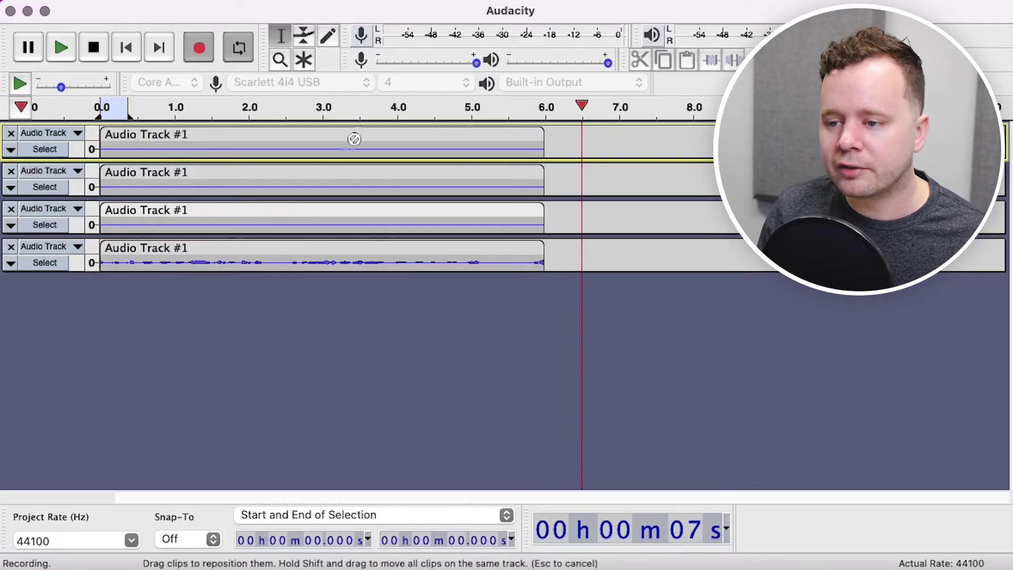
key(space)
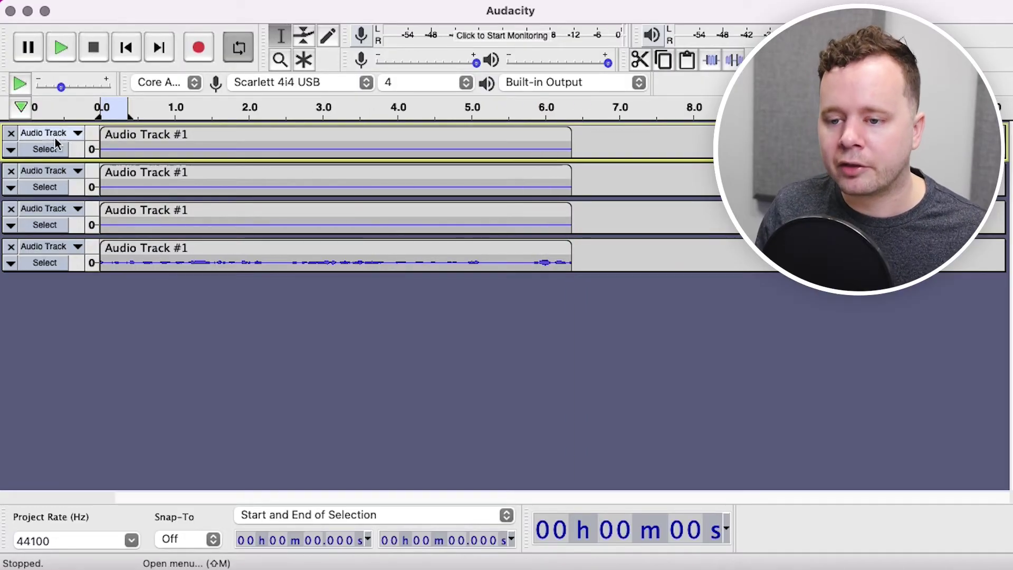
click(10, 133)
click(10, 134)
click(10, 134)
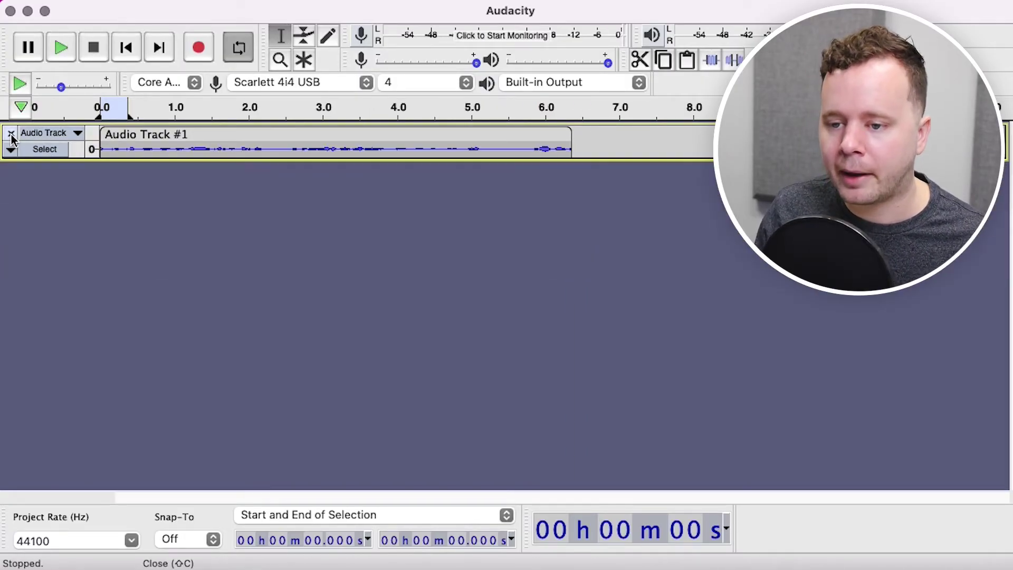
click(10, 133)
Use Built-in Microphone in 1 (Mono) with Built-in Output, and monitor the microphone level
click(241, 86)
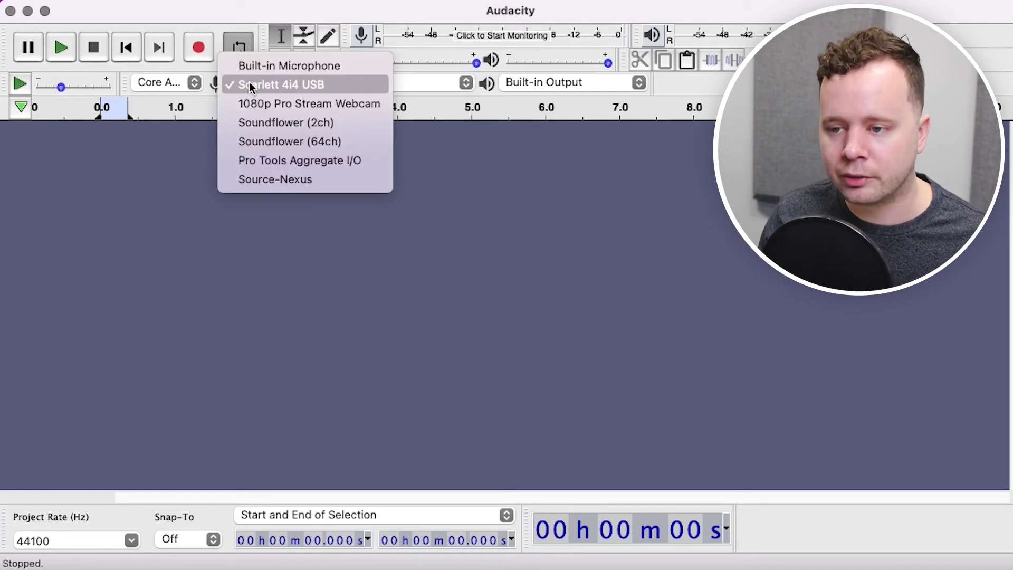
click(271, 65)
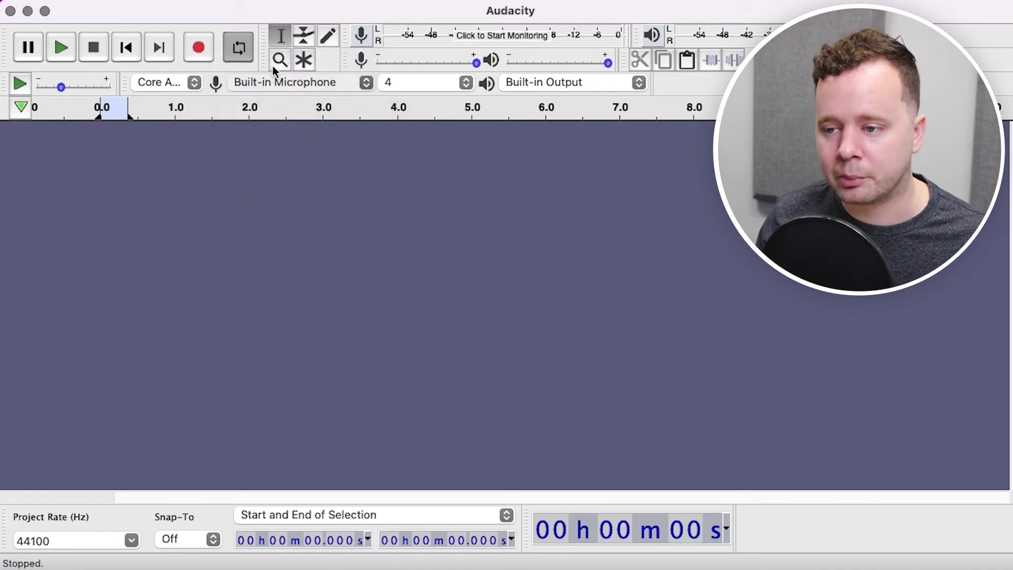
click(429, 82)
click(432, 68)
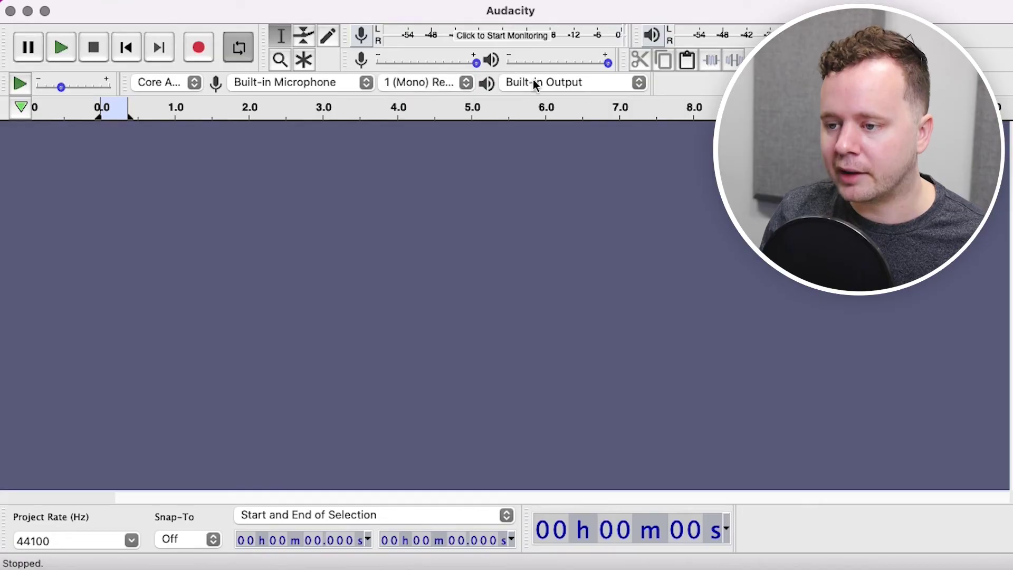
click(527, 83)
click(542, 83)
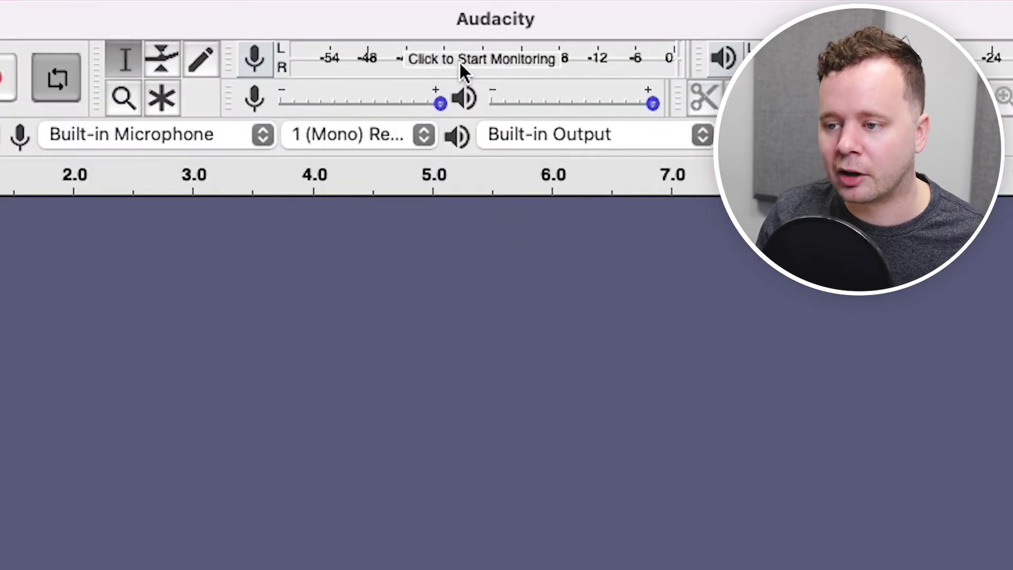
click(459, 62)
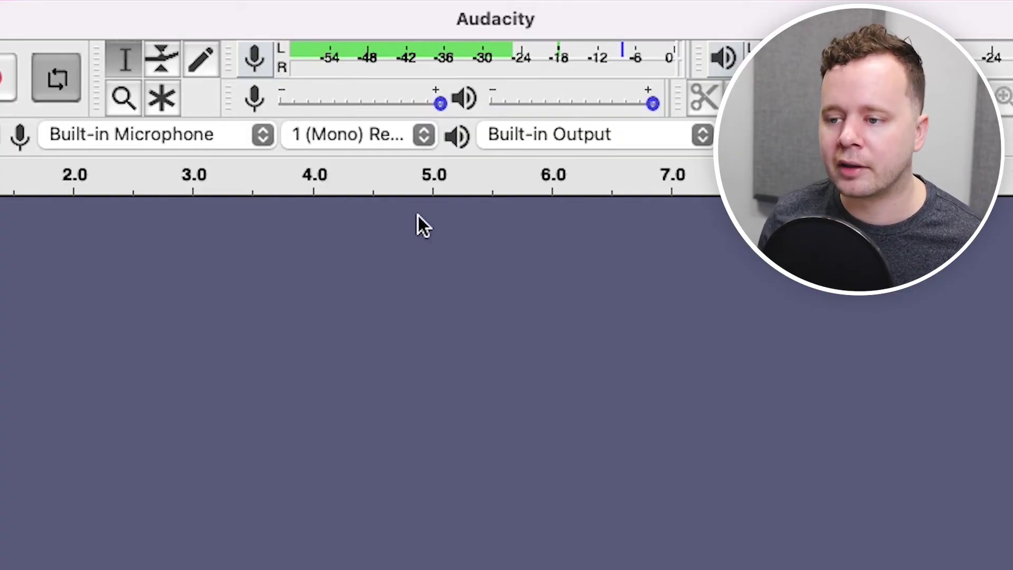
Lower the recording volume slider from maximum toward about 0.68
drag(441, 103, 501, 110)
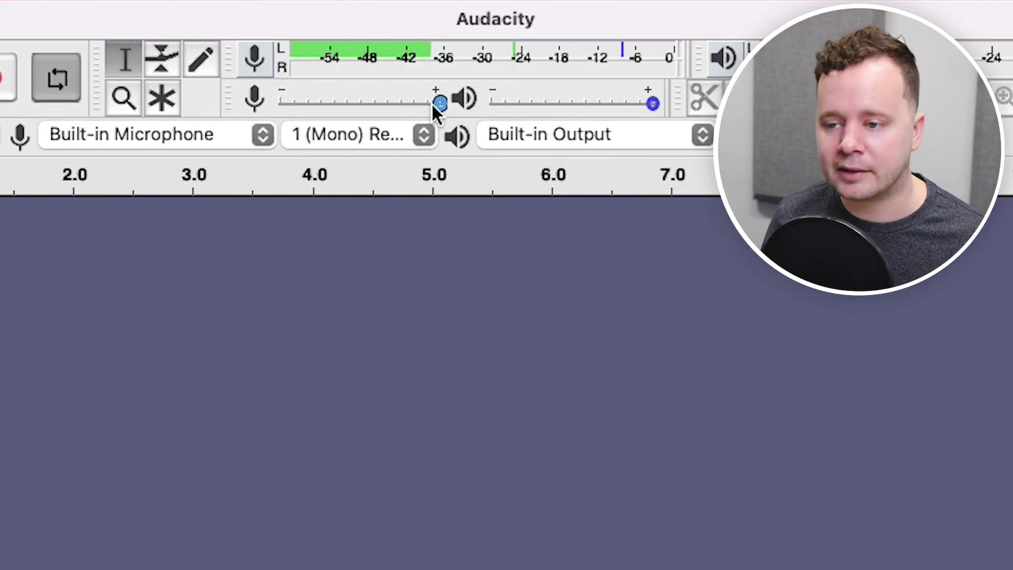
scroll(428, 100, down, 2)
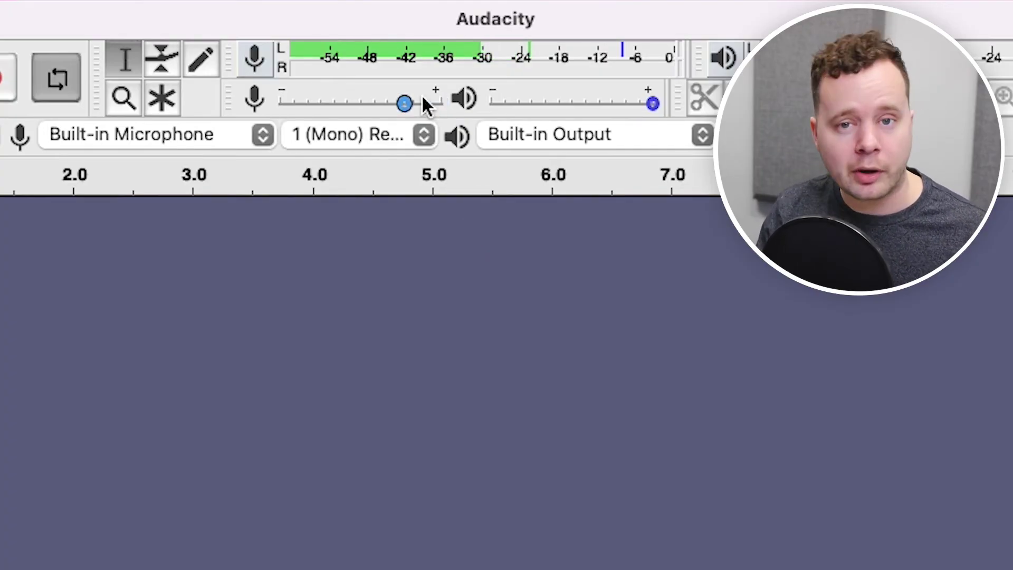
drag(404, 102, 443, 101)
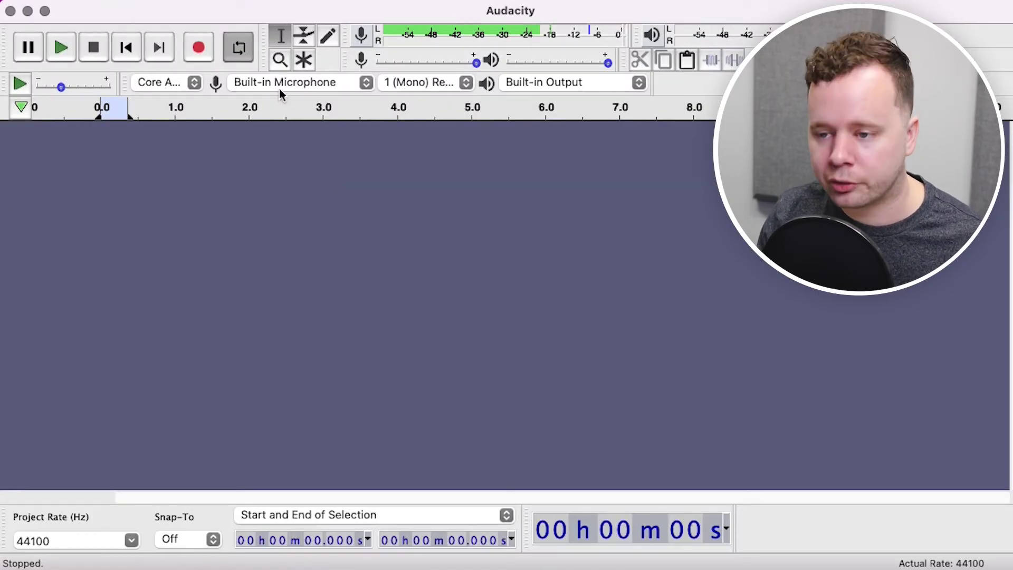
Confirm Built-in Microphone input, Built-in Output playback and 1 (Mono) recording channel
click(130, 139)
click(283, 87)
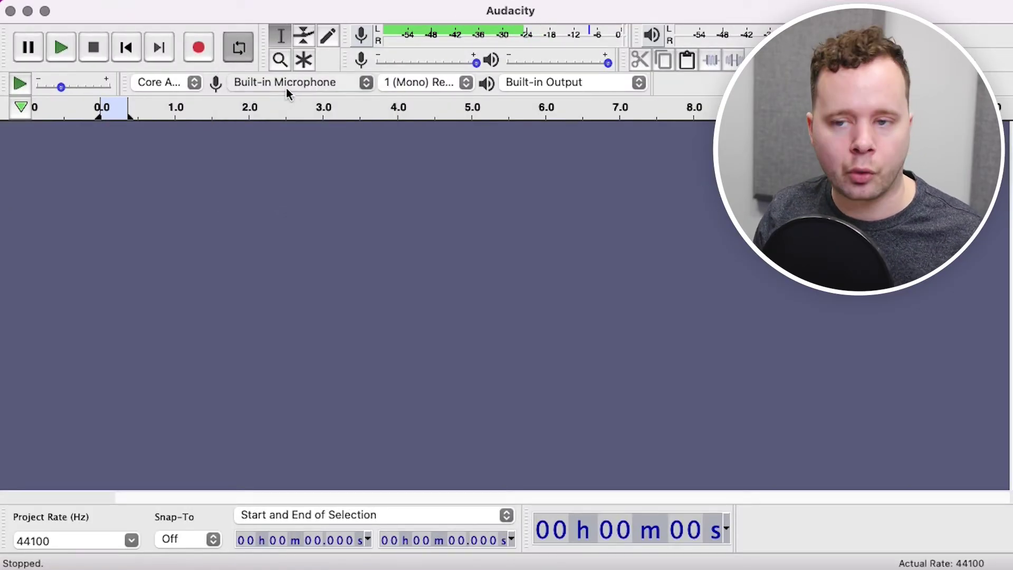
click(540, 82)
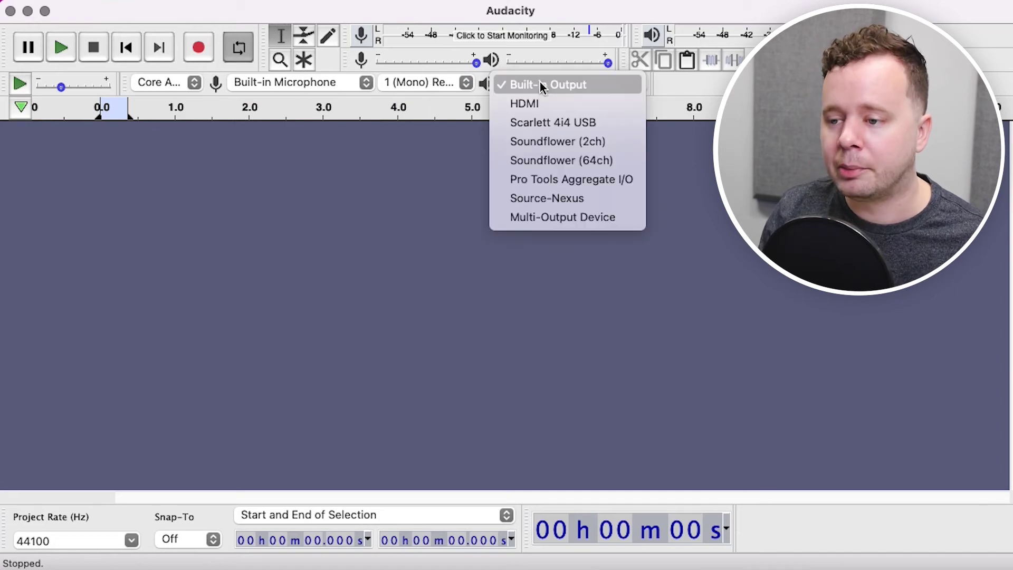
click(547, 85)
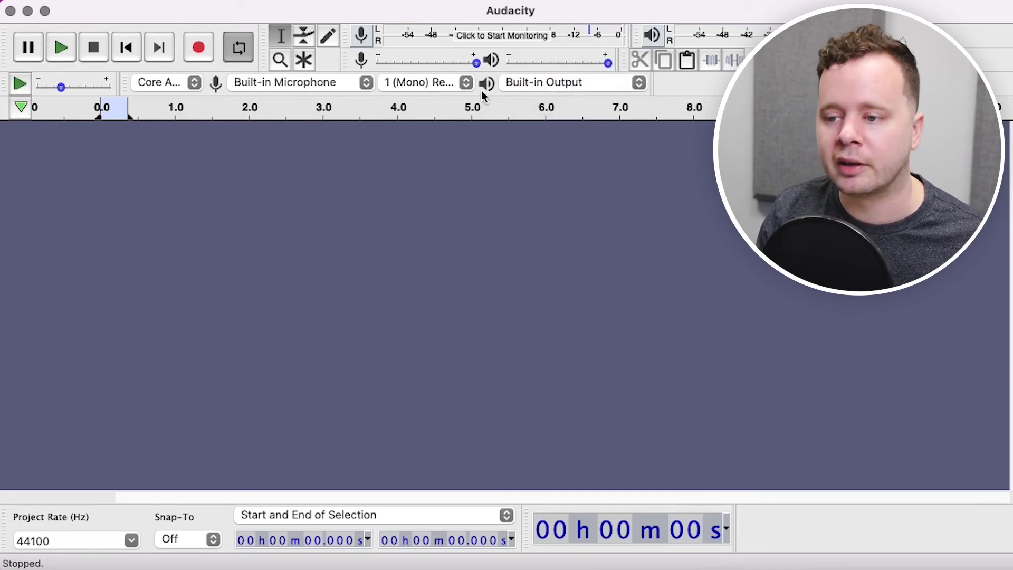
click(415, 85)
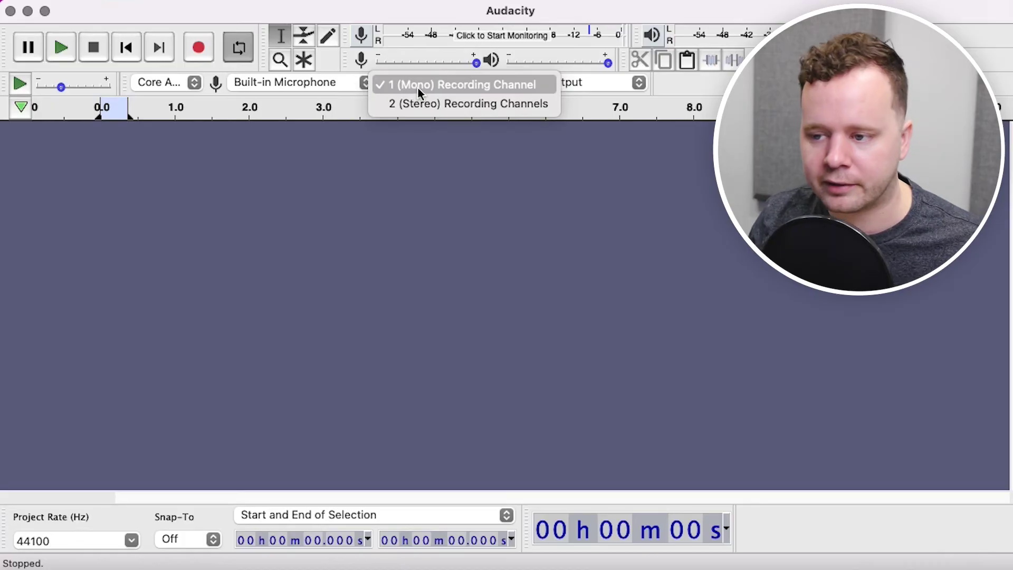
click(419, 87)
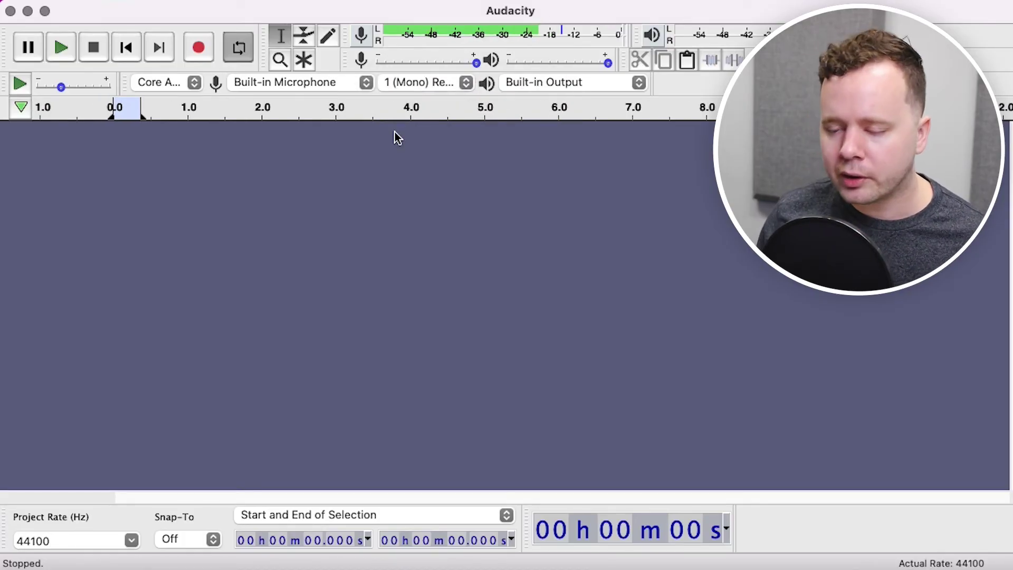
Record a voice take, fit it to the window, and delete the 1.06–2.28 s stretch
click(197, 49)
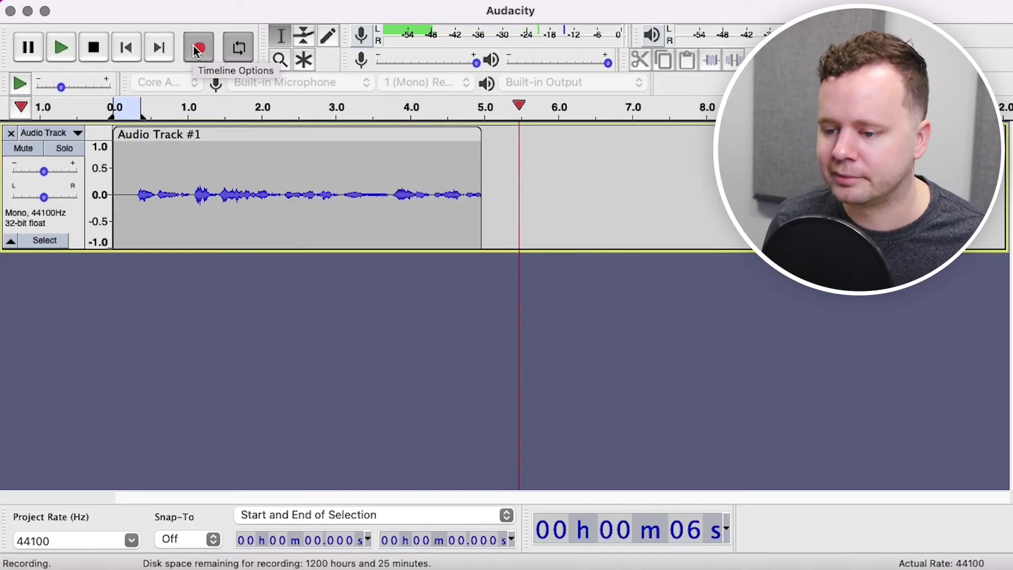
key(space)
key(super+f)
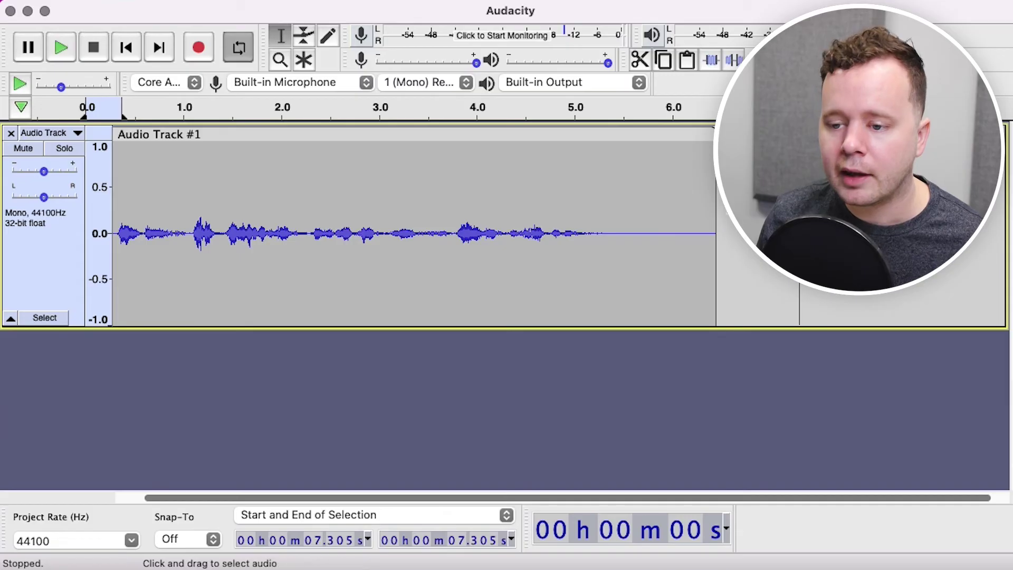
drag(188, 221, 308, 247)
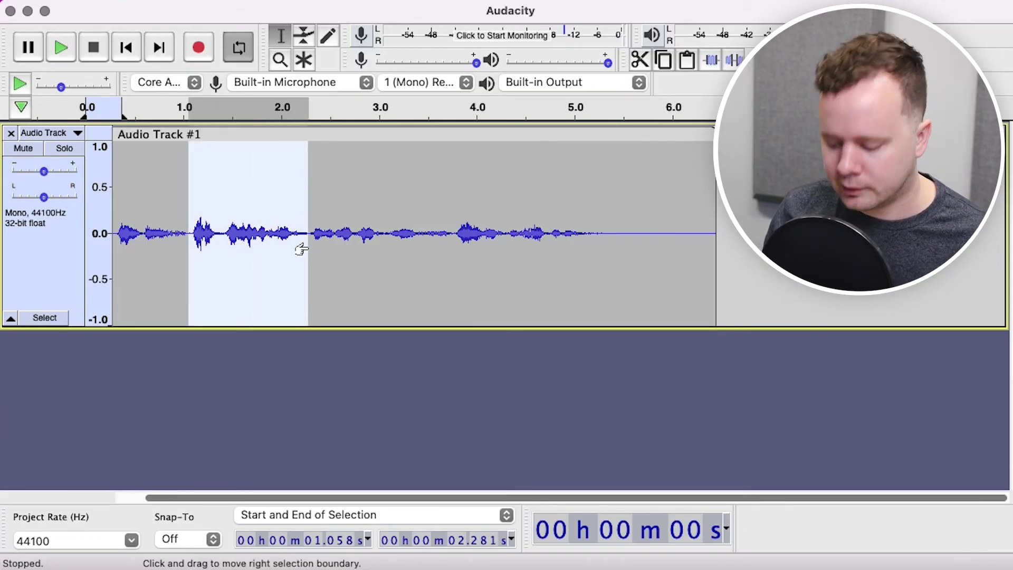
key(Delete)
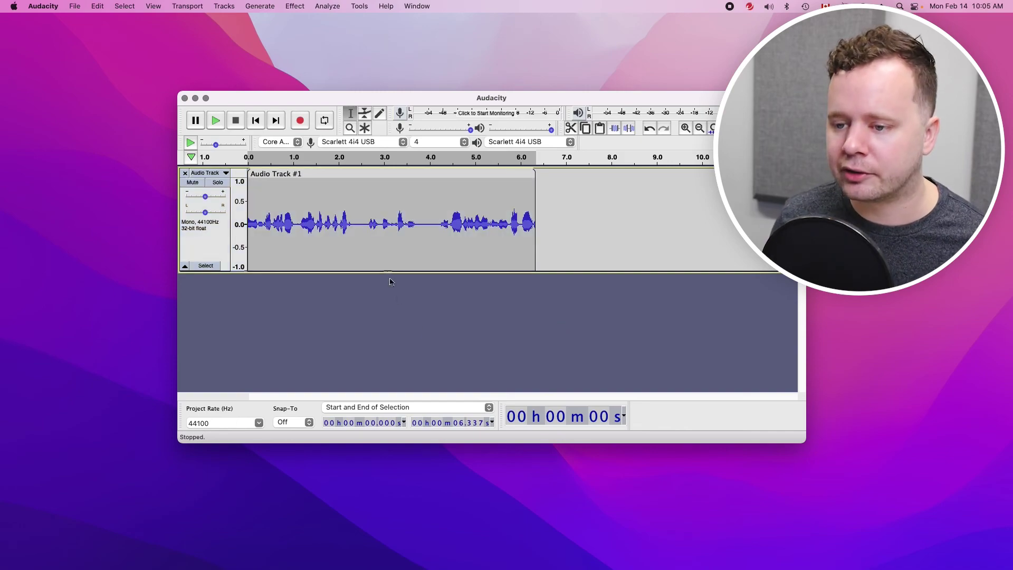
click(293, 6)
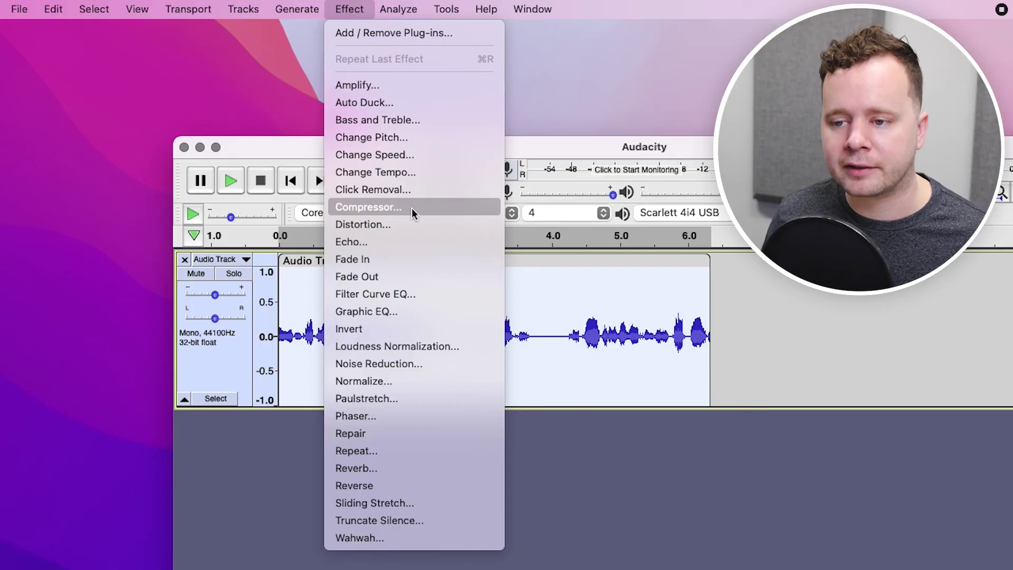
click(682, 426)
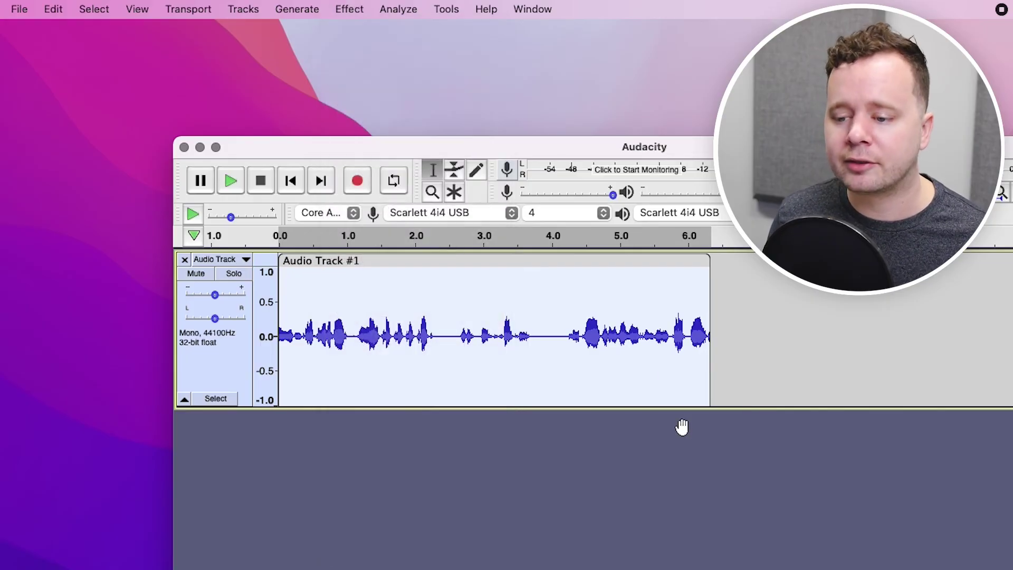